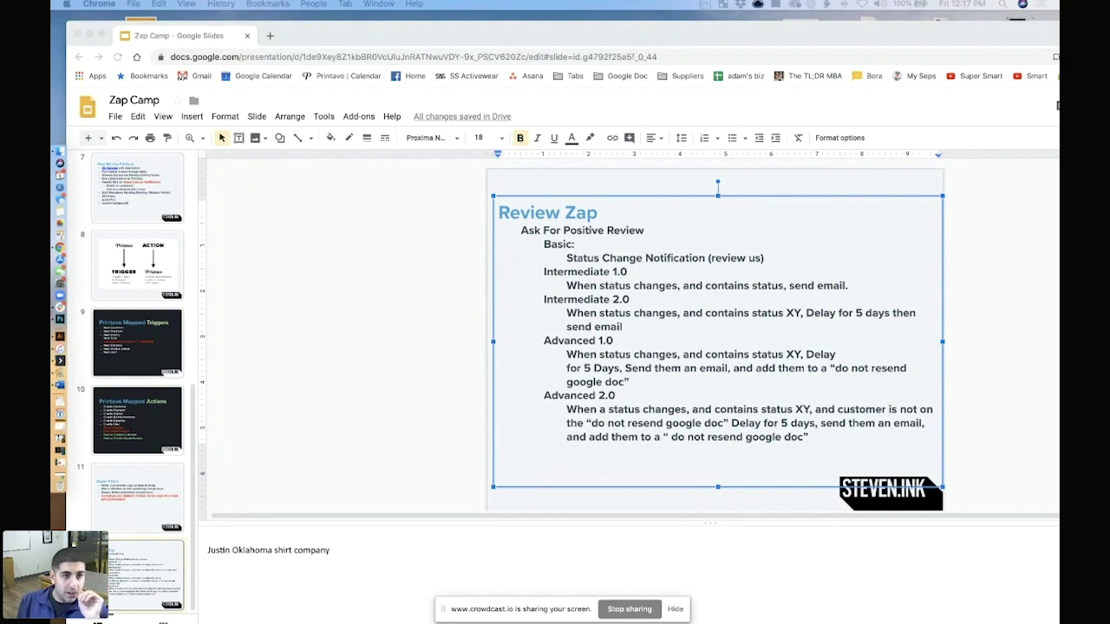
- Switch to the Zapier window and leave the unnamed Printavo zap's editor for the list of zaps
mouse_move(510, 49)
left_mouse_down()
mouse_move(526, 82)
mouse_move(529, 233)
left_mouse_up()
left_click(520, 156)
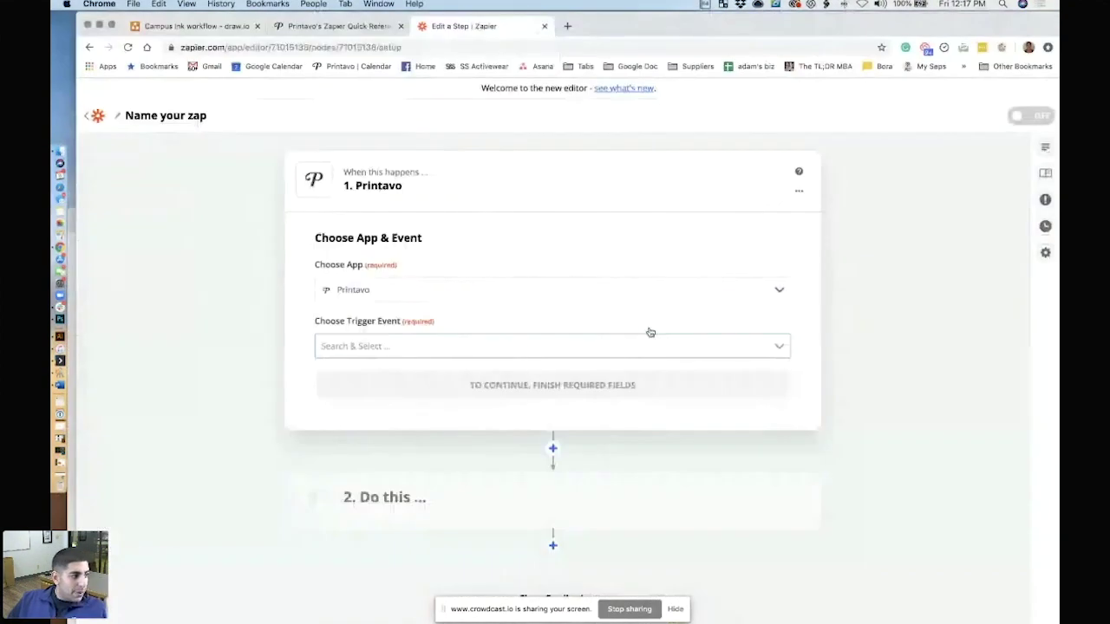
left_click(86, 115)
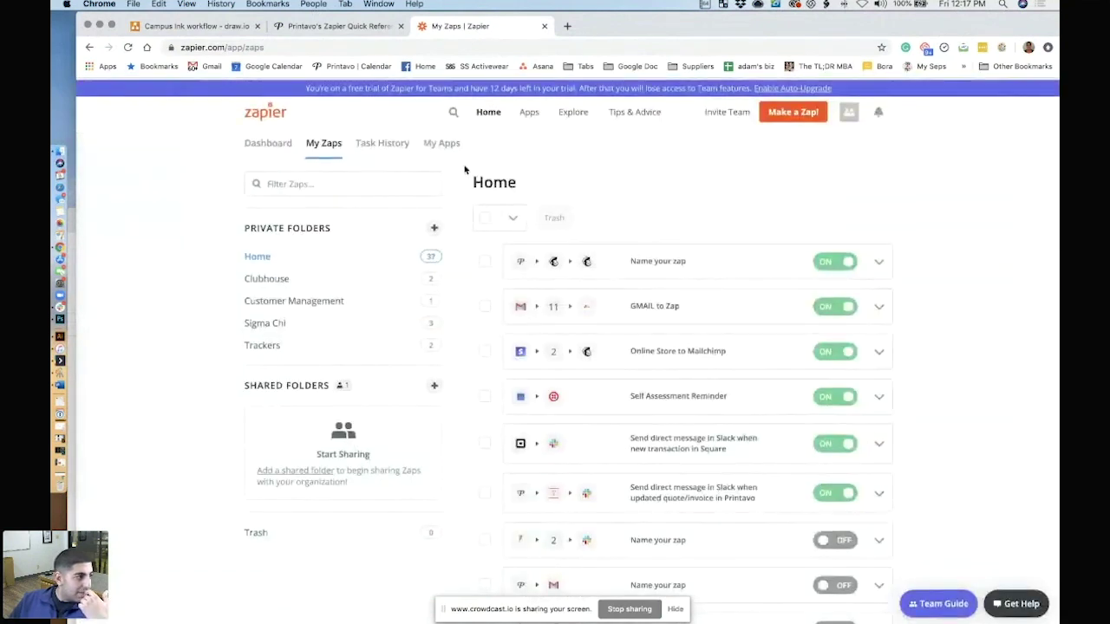
- Open the task history and look through the logged zap runs, their statuses and the number of pages
left_click(389, 144)
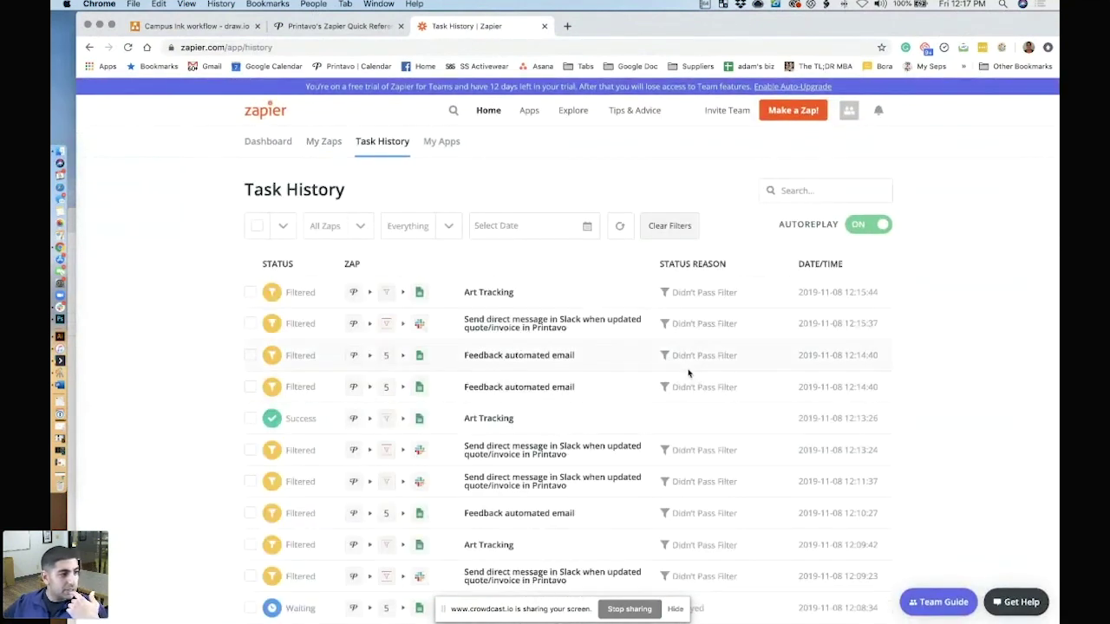
scroll(664, 391, "down", 5)
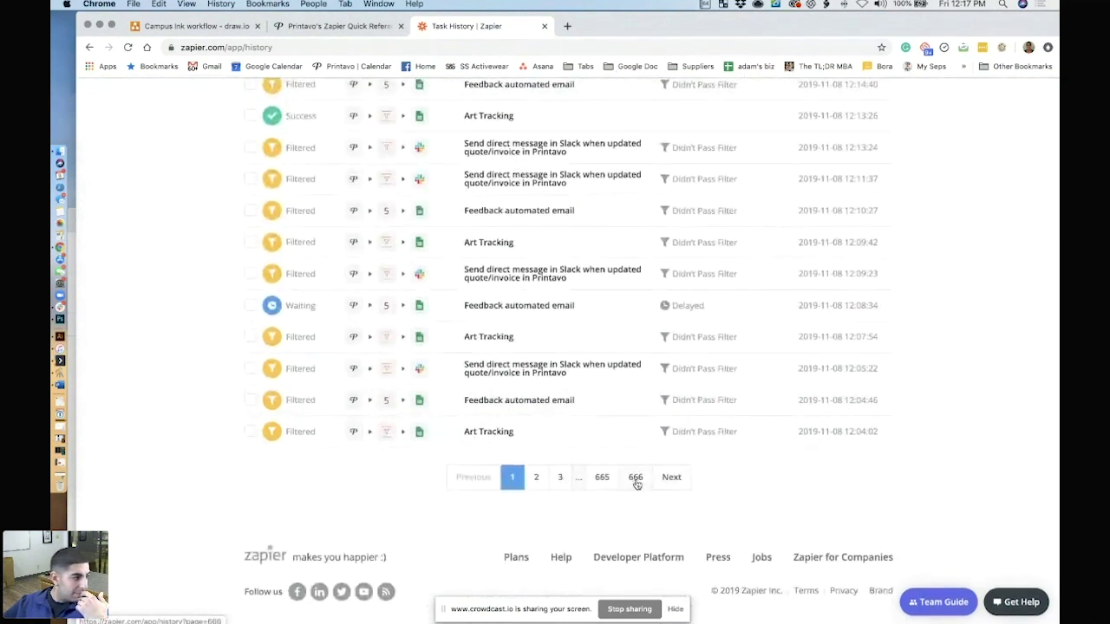
left_click(636, 479)
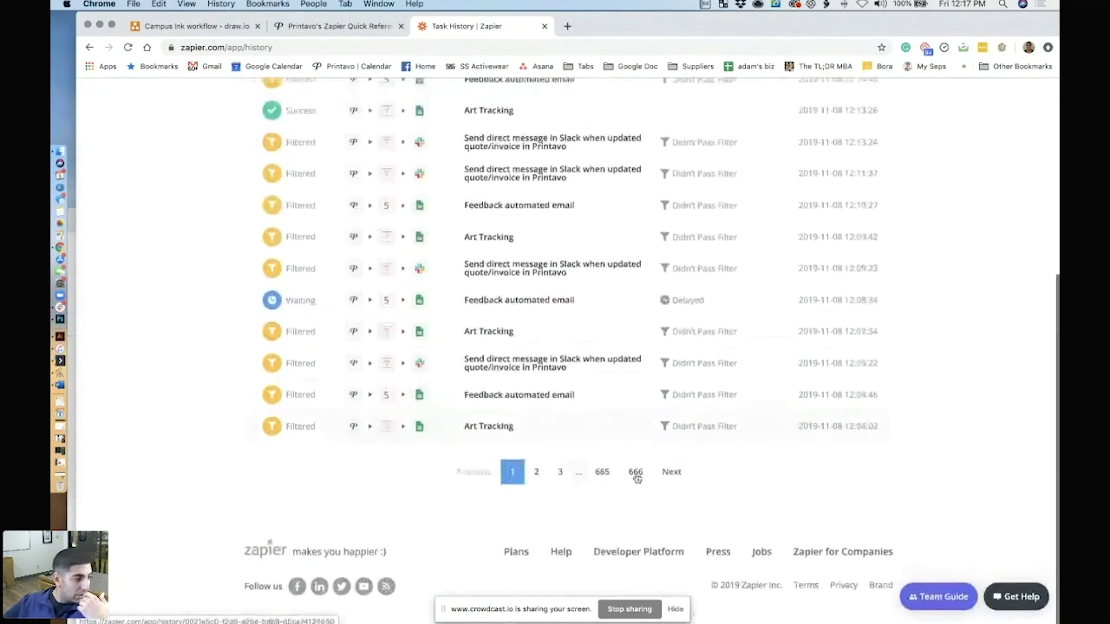
scroll(659, 468, "up", 10)
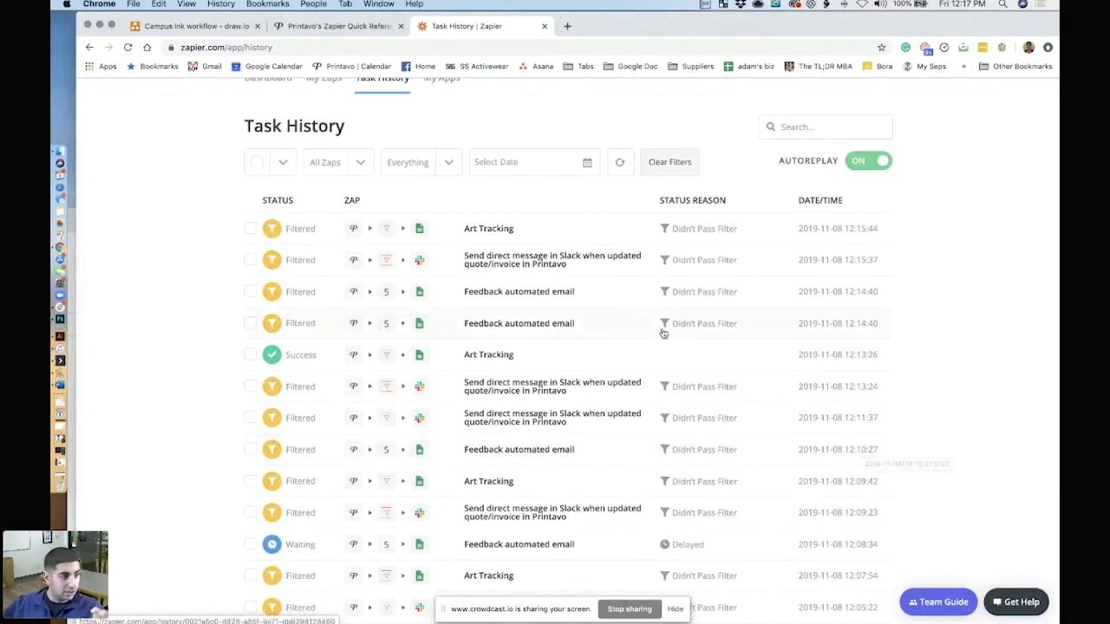
scroll(683, 319, "up", 2)
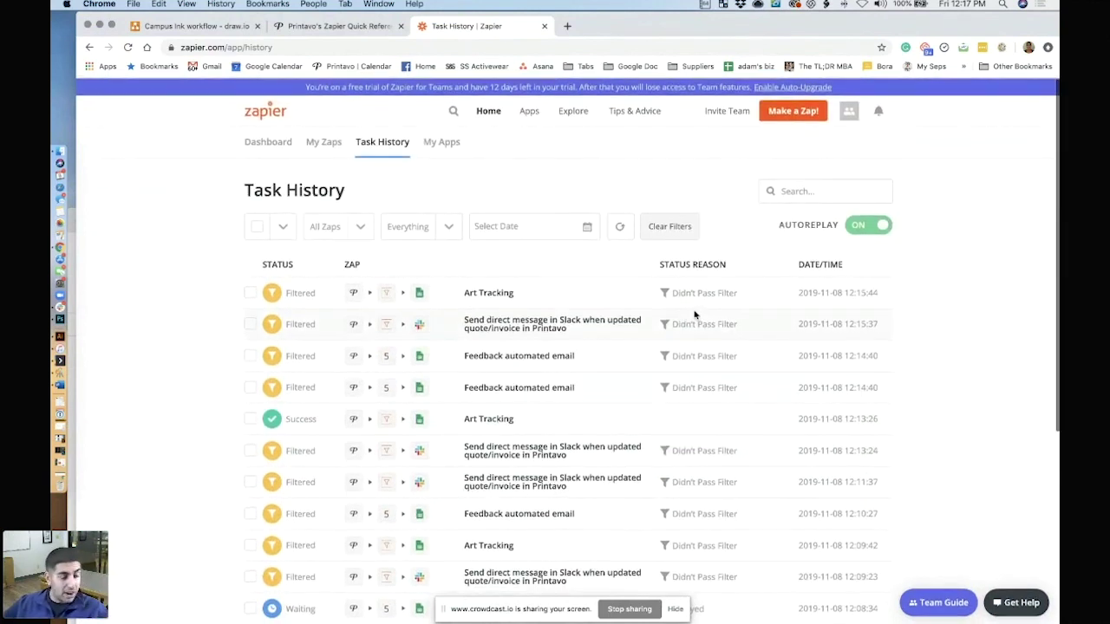
scroll(695, 315, "down", 2)
scroll(698, 317, "up", 2)
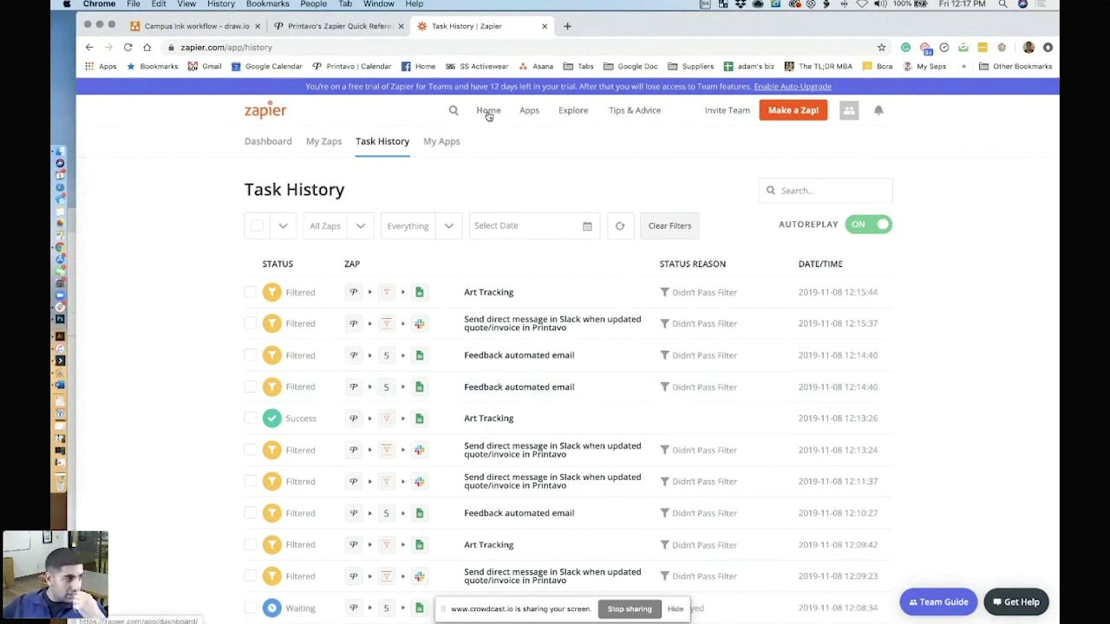
- On the Zapier dashboard, choose Printavo as the app to connect and Google Sheets as the app to connect it with
left_click(488, 114)
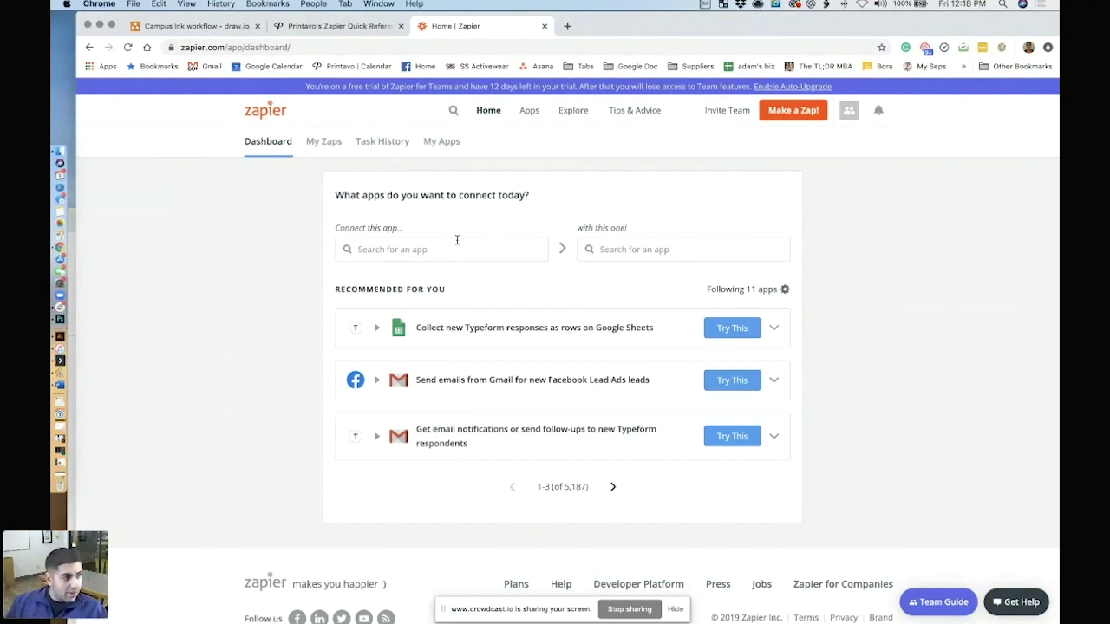
left_click(457, 245)
type("printavo")
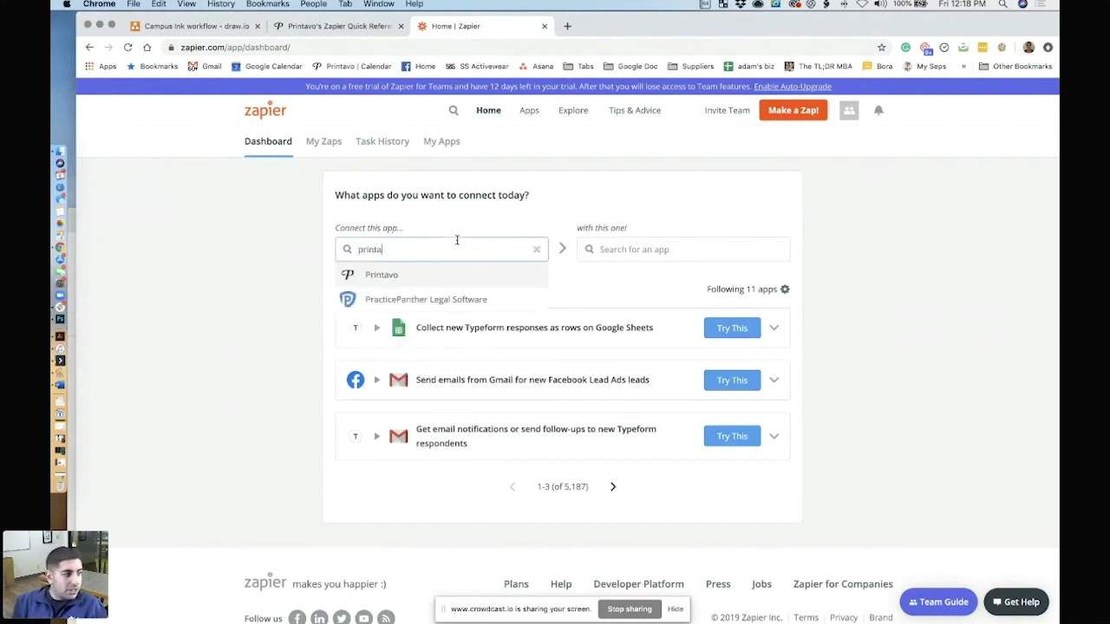
left_click(457, 276)
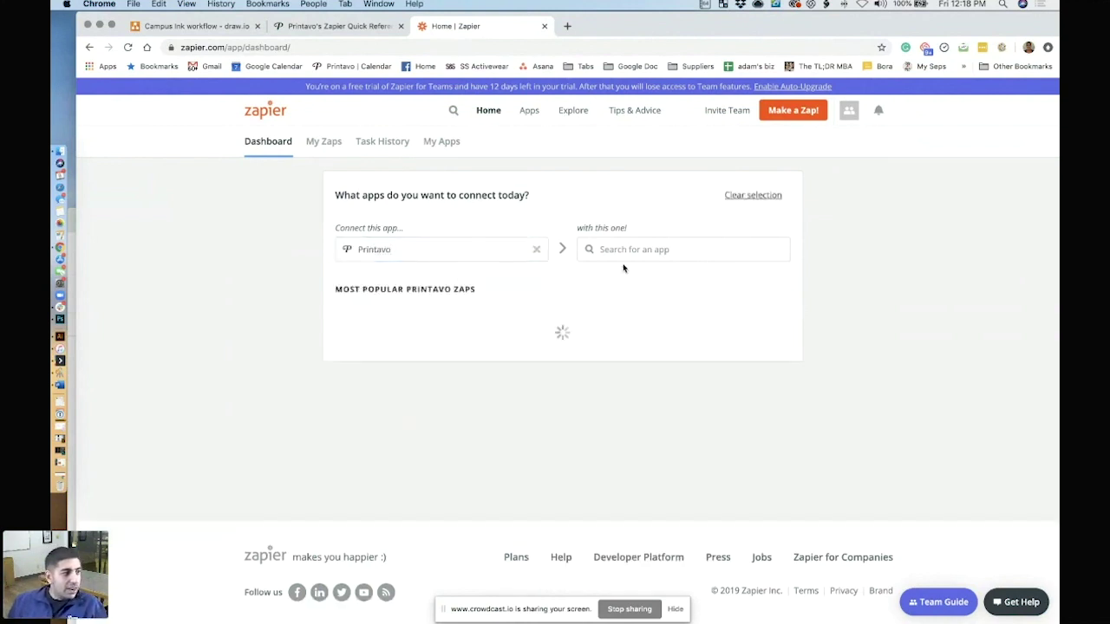
left_click(627, 249)
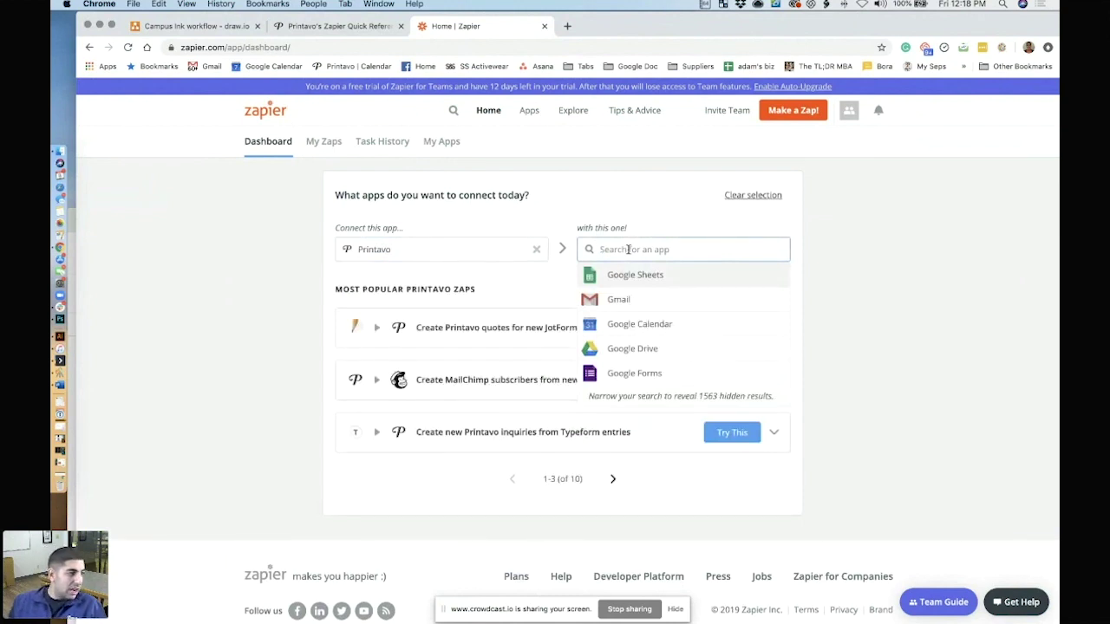
left_click(657, 283)
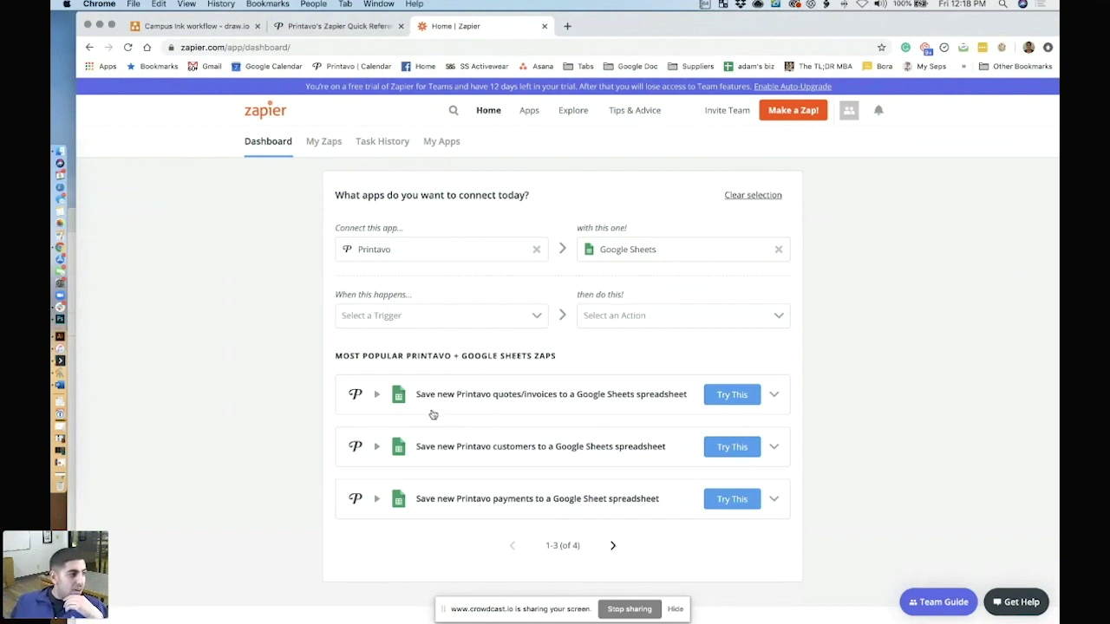
- Start a zap from the template "Save new Printavo quotes/invoices to a Google Sheets spreadsheet" and return to the list of zaps
scroll(464, 407, "down", 1)
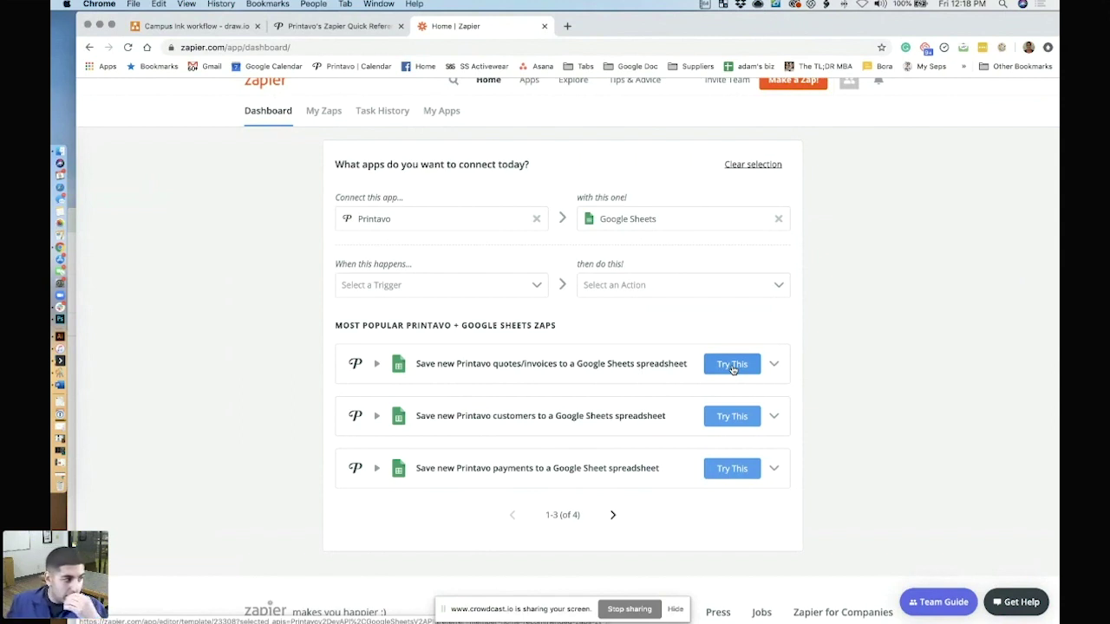
scroll(723, 364, "up", 1)
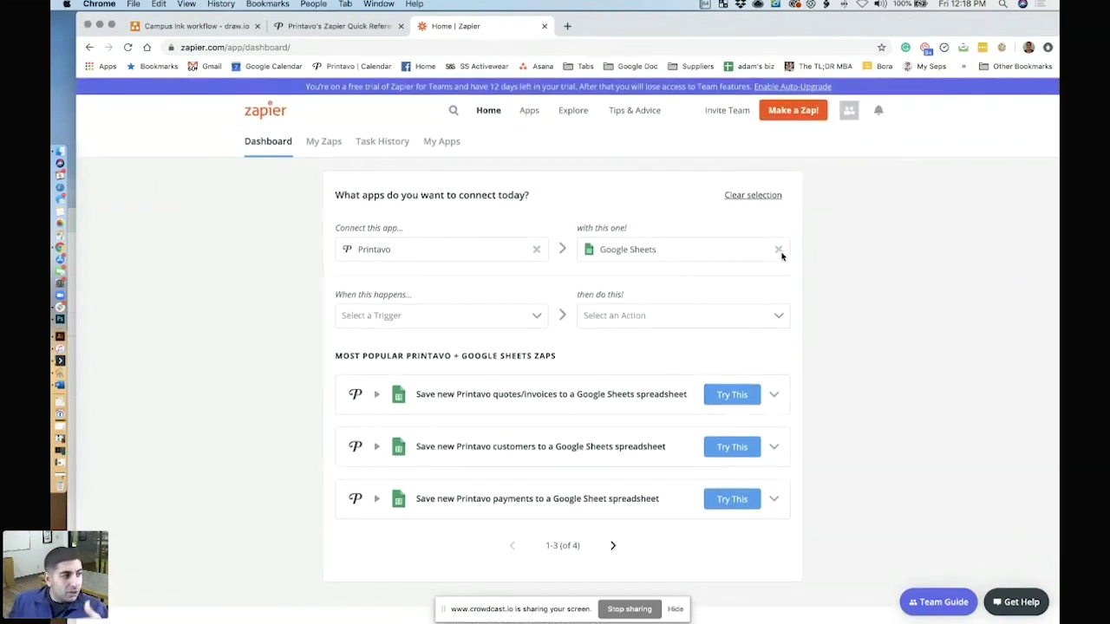
left_click(741, 397)
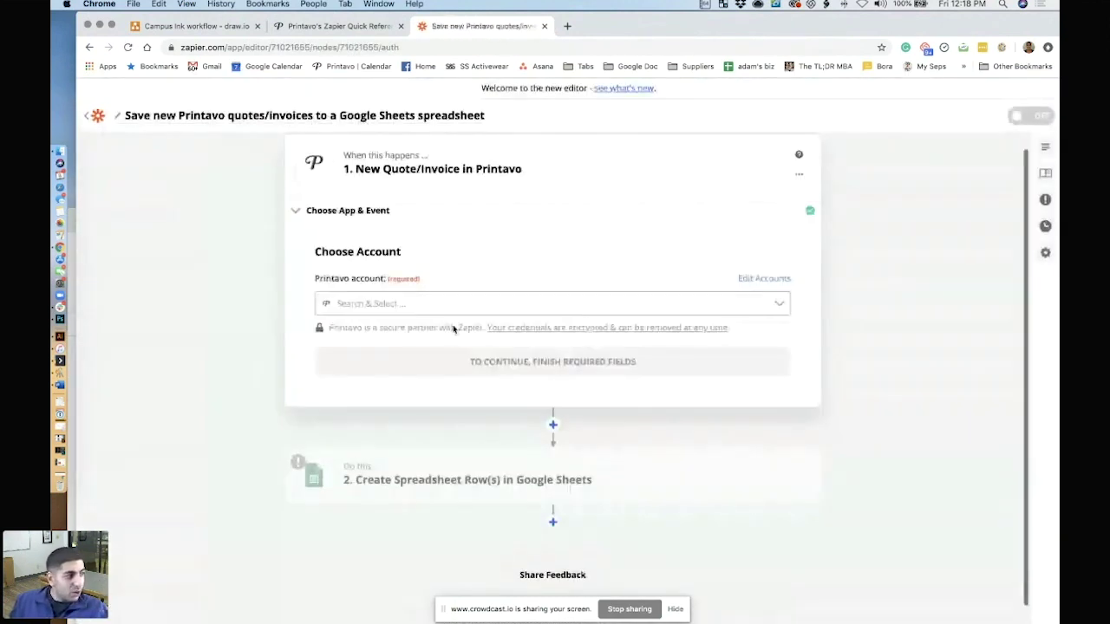
left_click(84, 120)
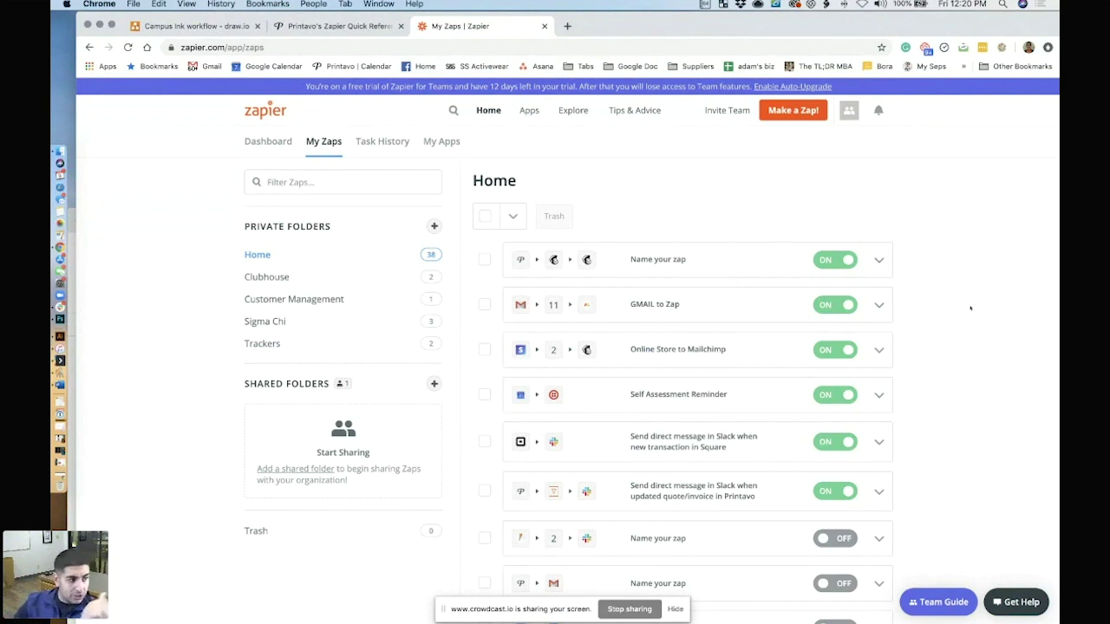
- Open the "GMAIL to Zap" zap for editing, review its chain of monday.com steps, and return to the list of zaps
left_click(878, 310)
left_click(926, 330)
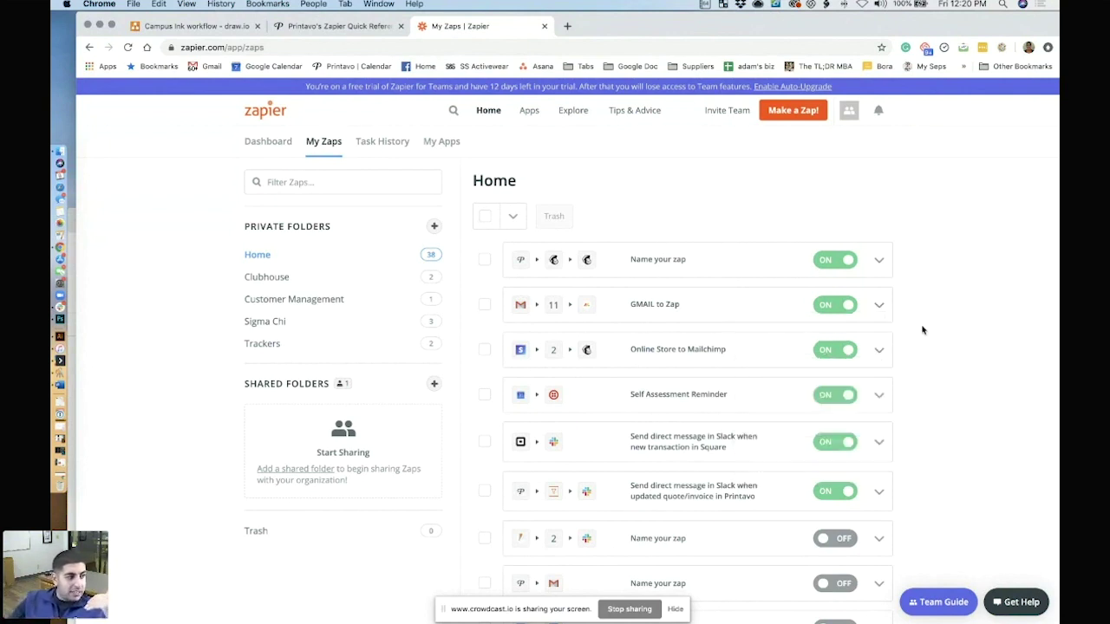
left_click(879, 308)
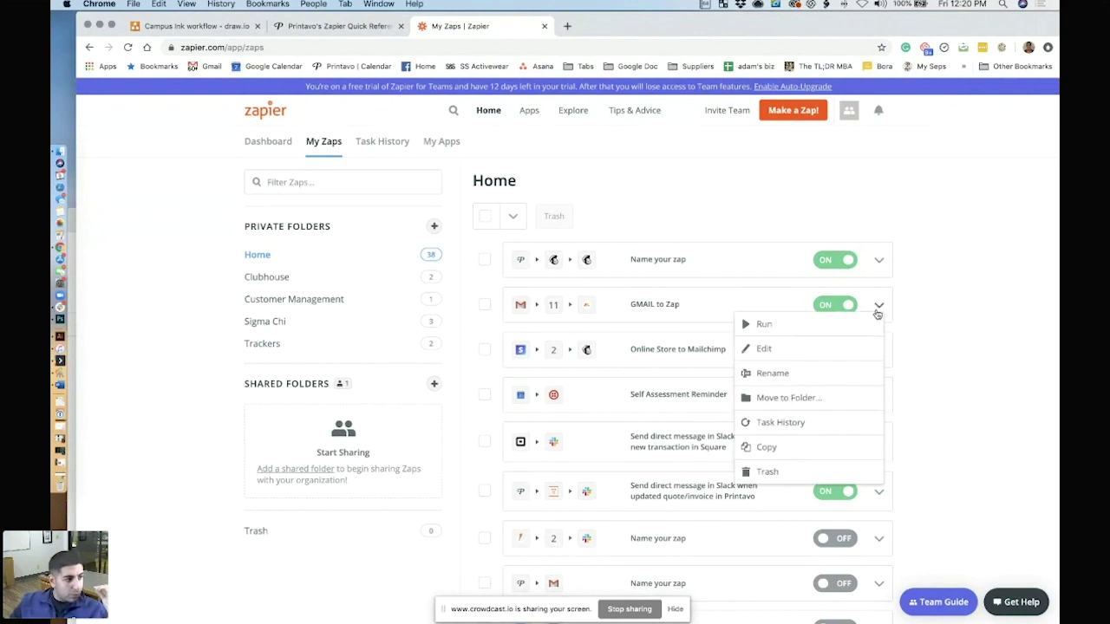
left_click(803, 352)
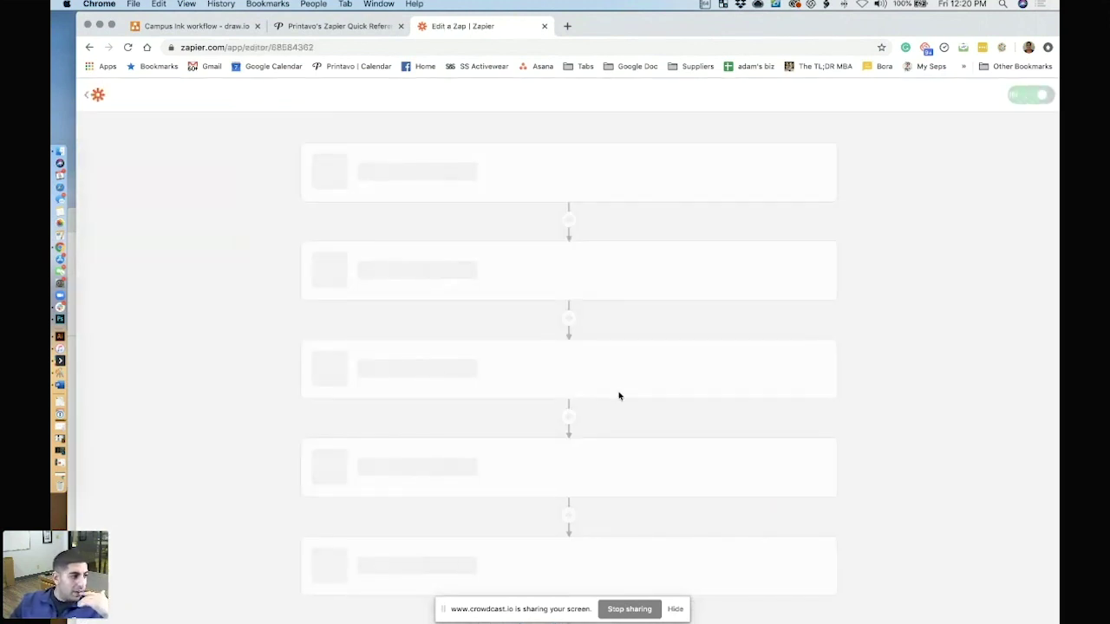
scroll(550, 371, "down", 5)
scroll(550, 371, "down", 10)
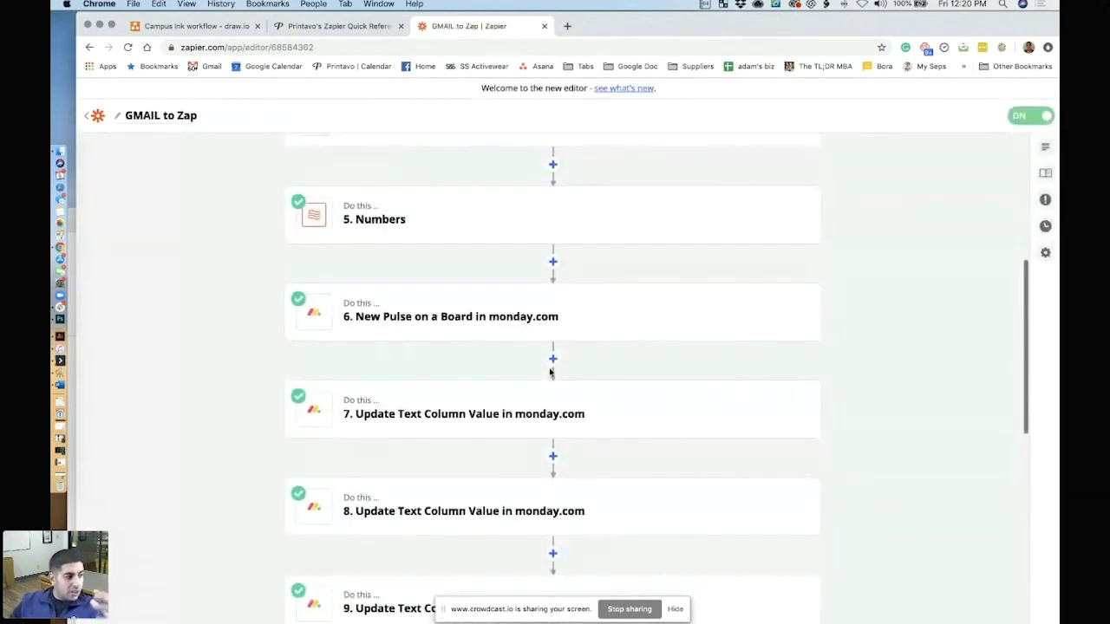
scroll(529, 375, "up", 15)
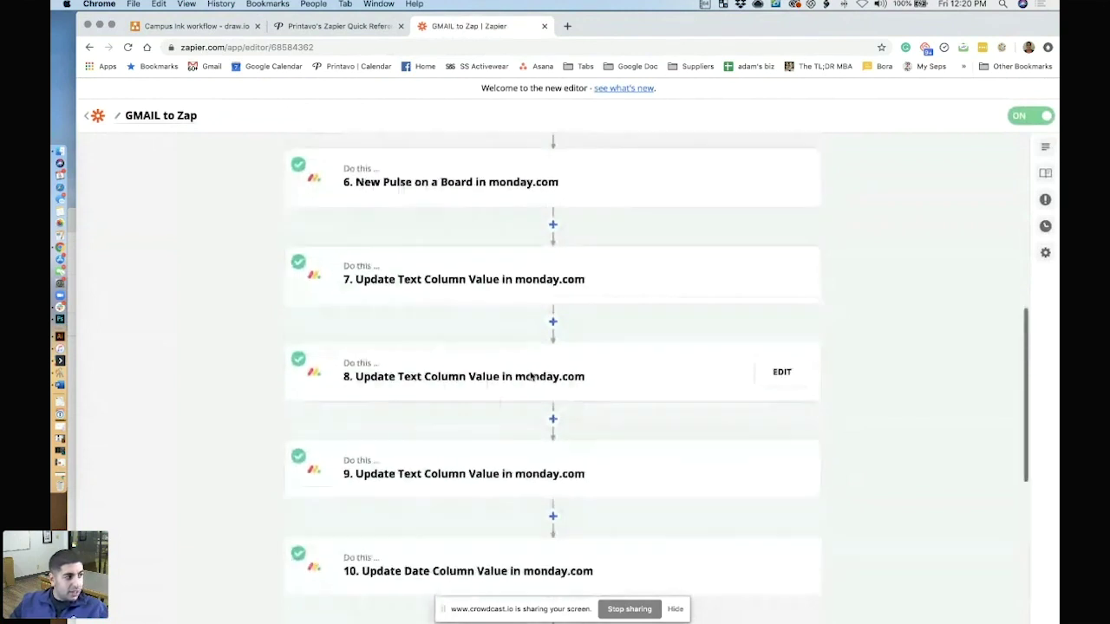
left_click(86, 117)
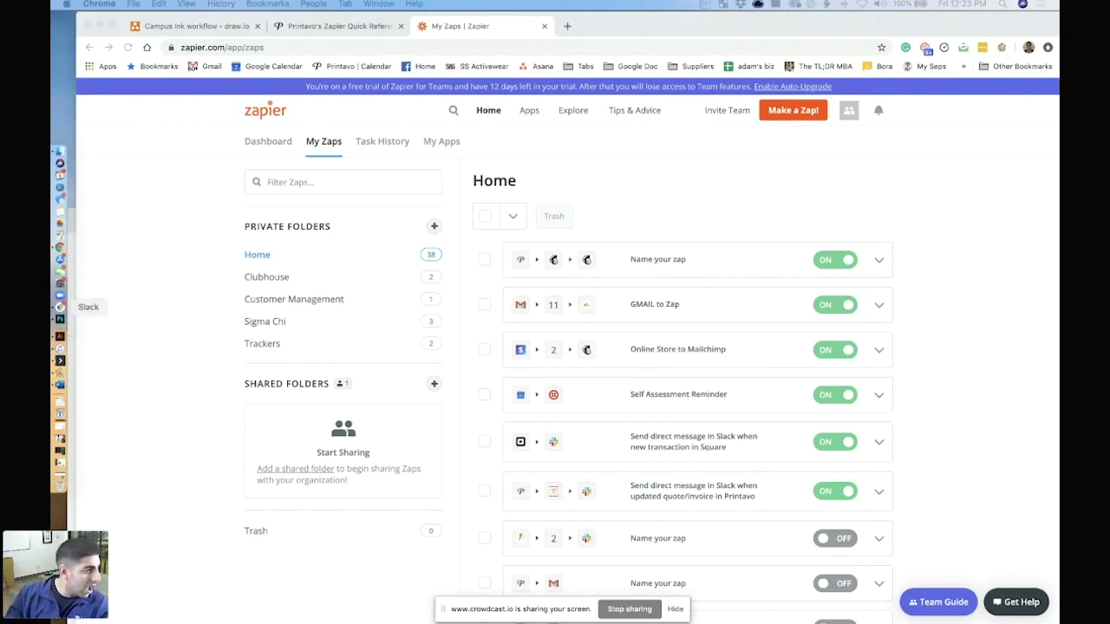
- Switch to Slack and open the receivables channel in the CampusInk workspace
left_click(59, 309)
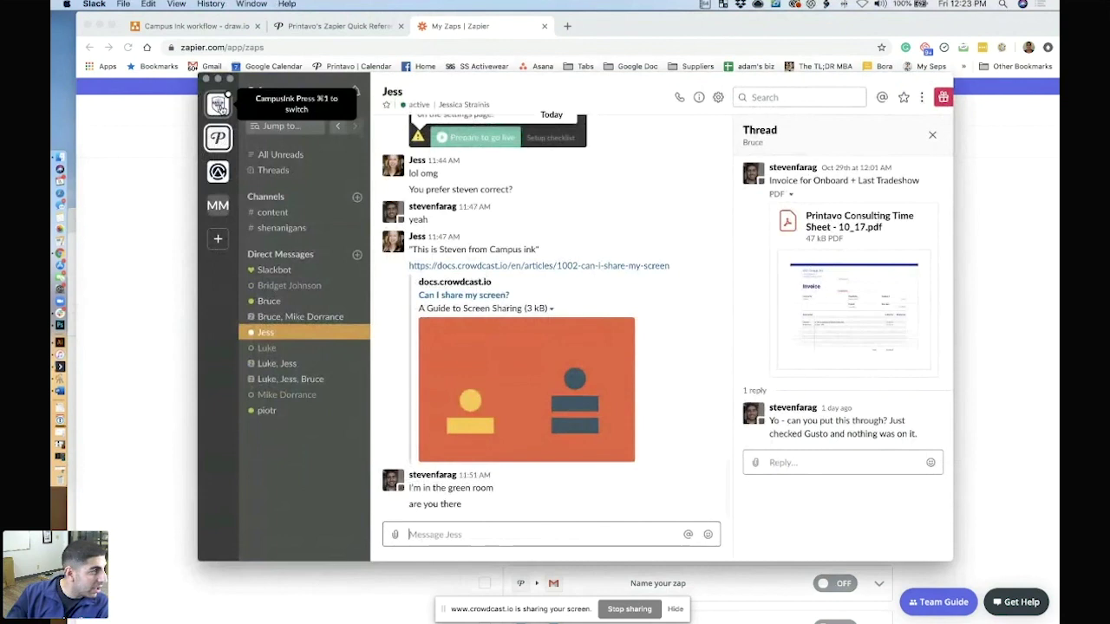
left_click(218, 104)
scroll(317, 391, "up", 5)
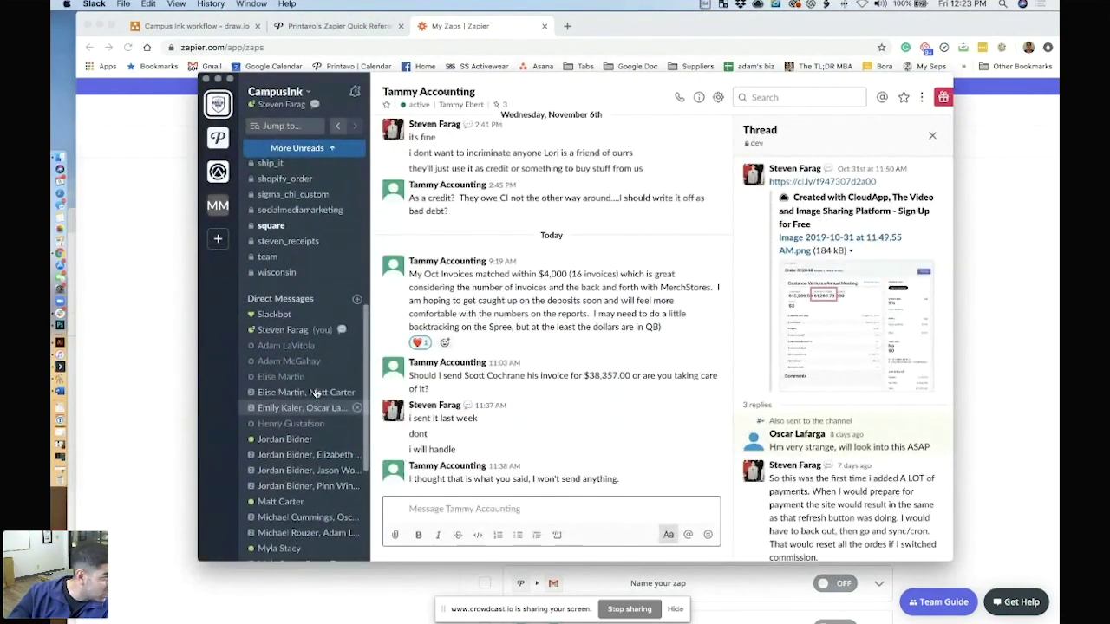
scroll(317, 393, "up", 5)
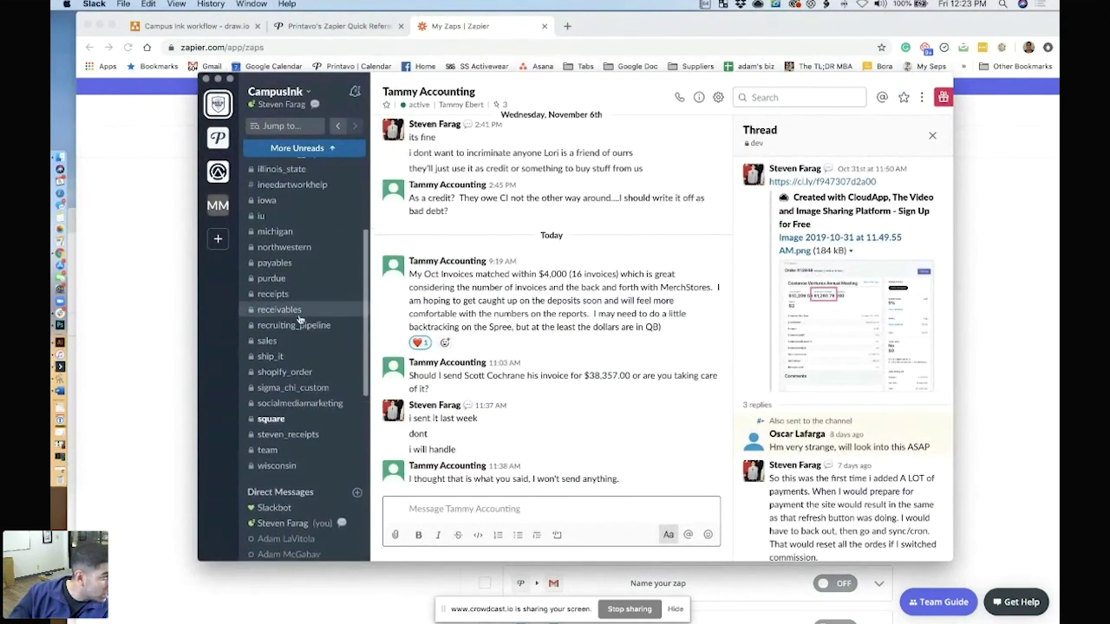
left_click(299, 314)
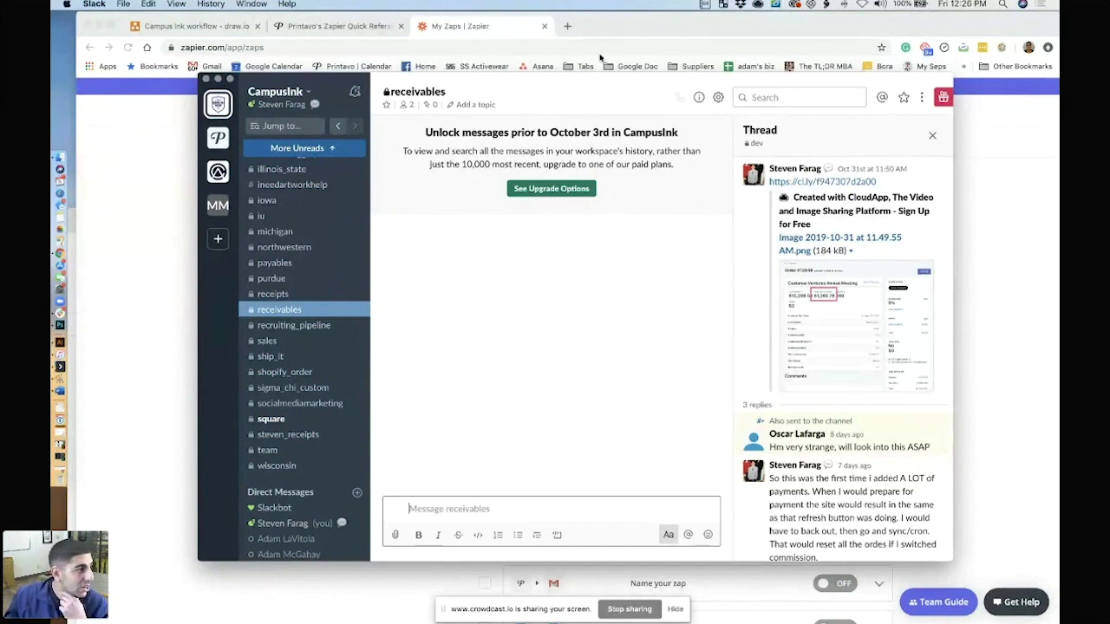
- Open printavo.com in a new Chrome tab and go to the shop's calendar
left_click(567, 26)
type("printavo.com")
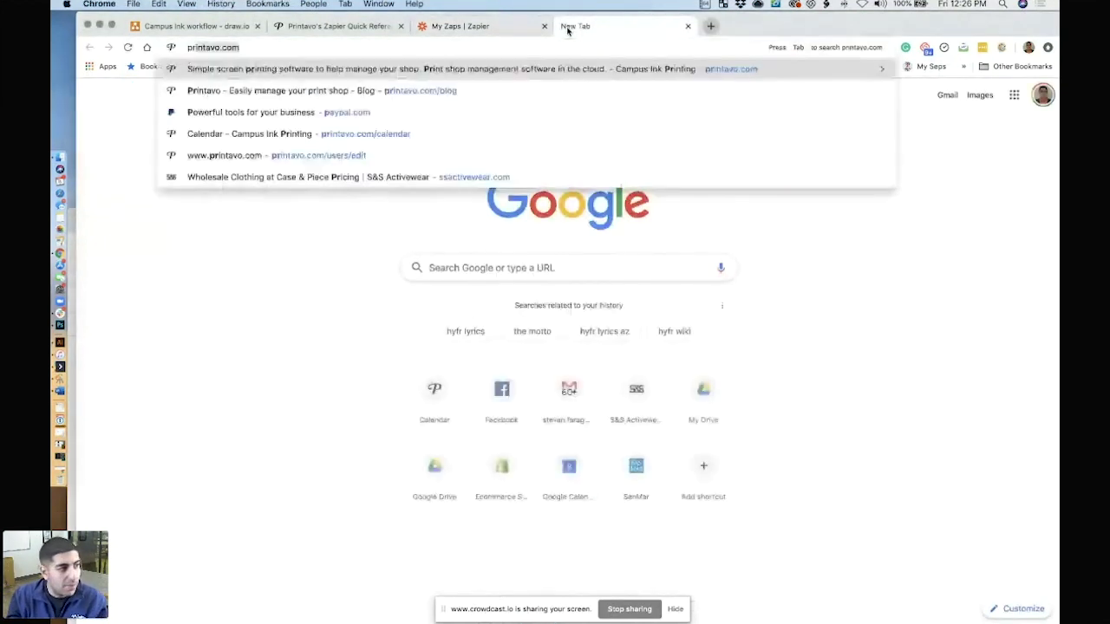
key("Return")
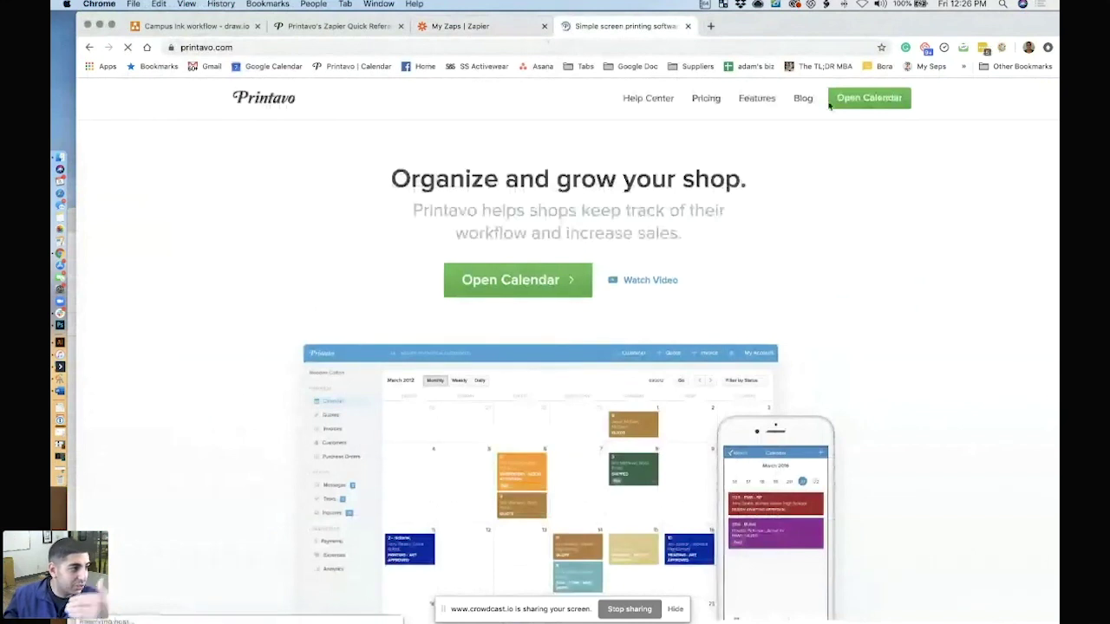
left_click(853, 106)
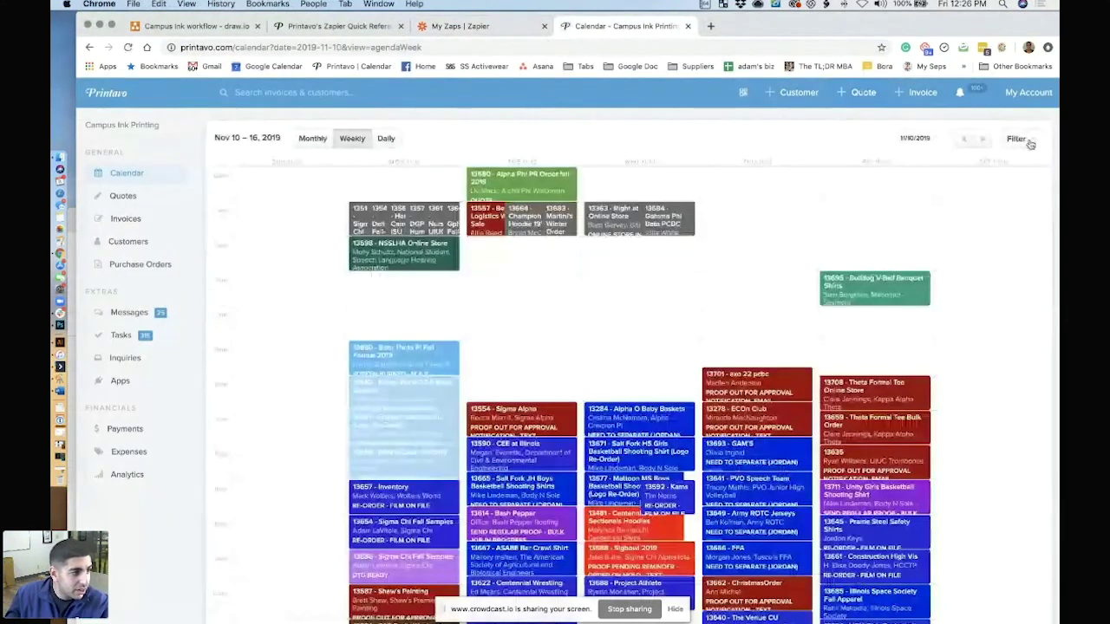
- Look through the order statuses offered in the calendar's filter and close the list without changing it
left_click(1027, 139)
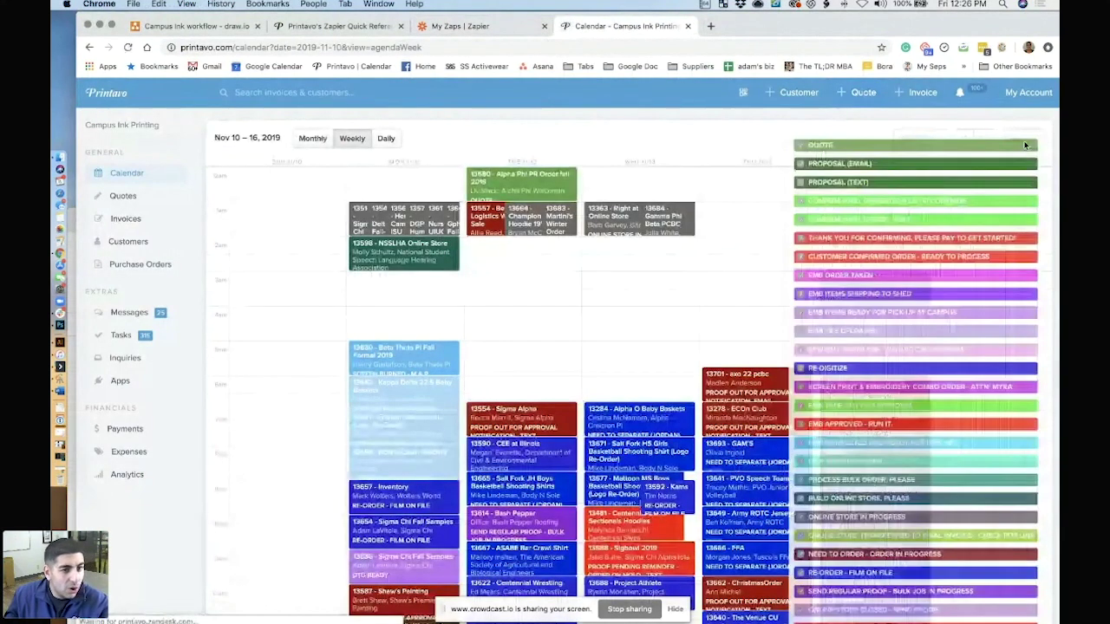
scroll(989, 284, "down", 1)
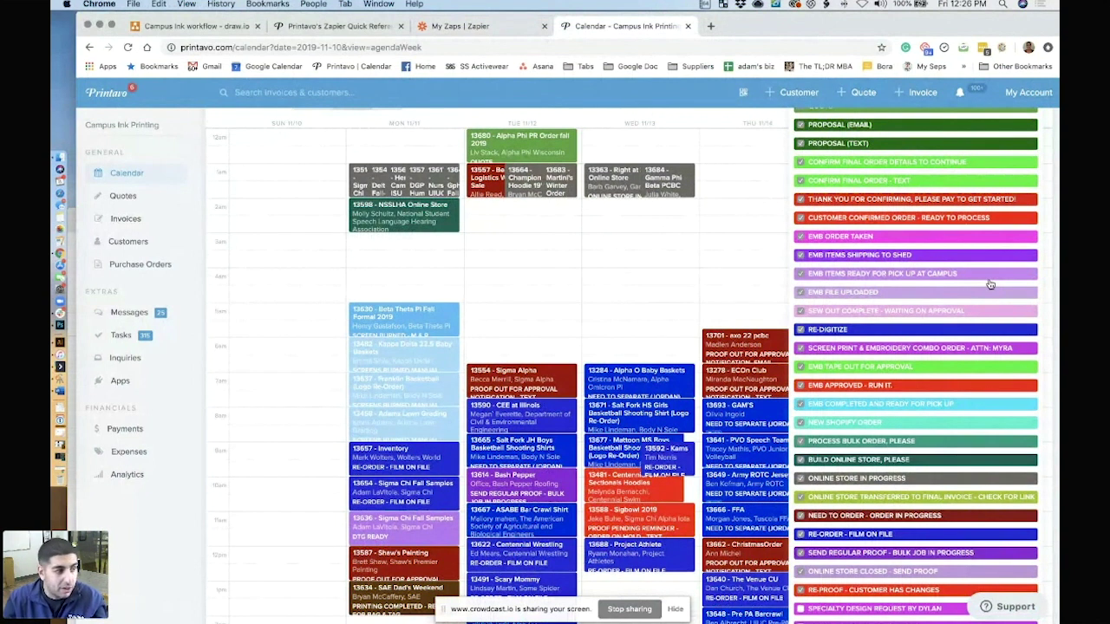
left_click(755, 283)
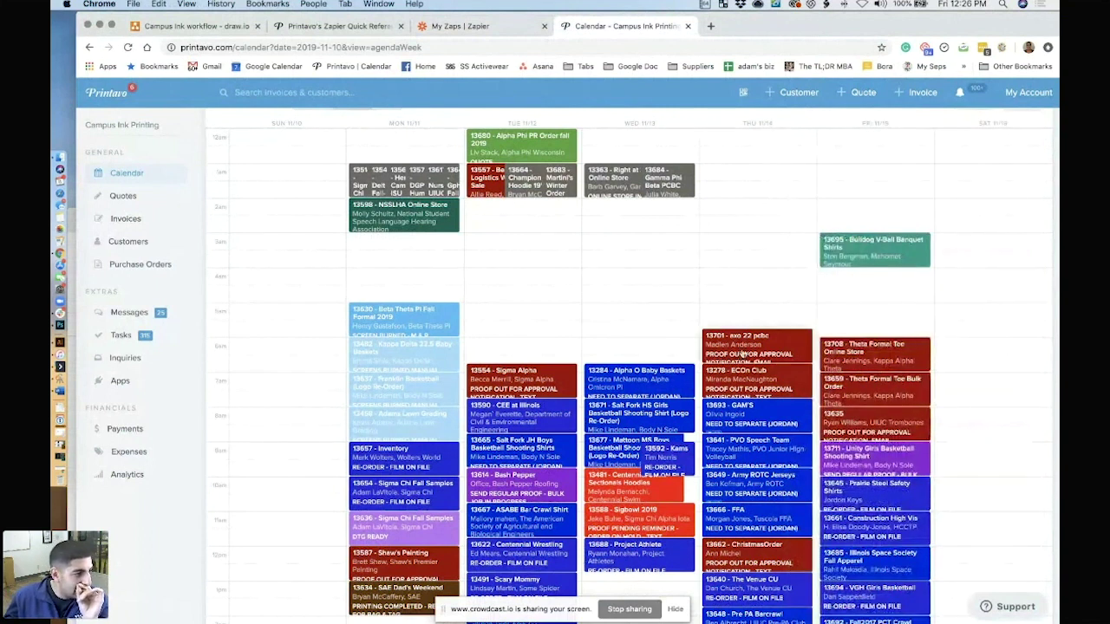
- Reschedule the "axo 22 pcbc" job from Thursday 11/14 to Wednesday 11/13 in the weekly calendar
left_click_drag(748, 350, 658, 348)
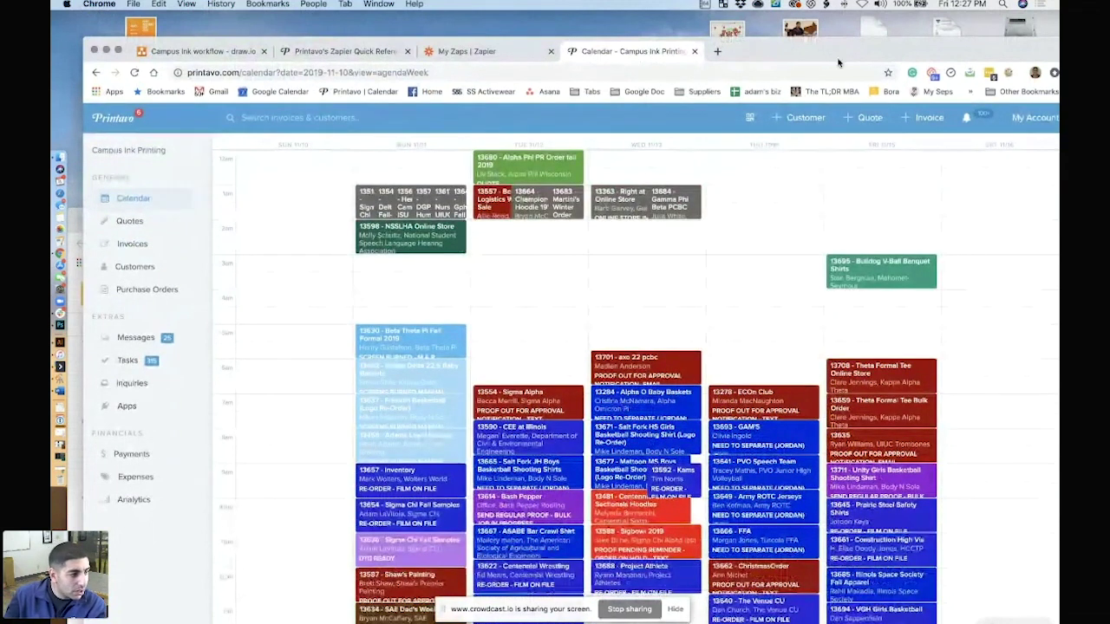
left_click_drag(838, 63, 828, 32)
scroll(911, 232, "down", 3)
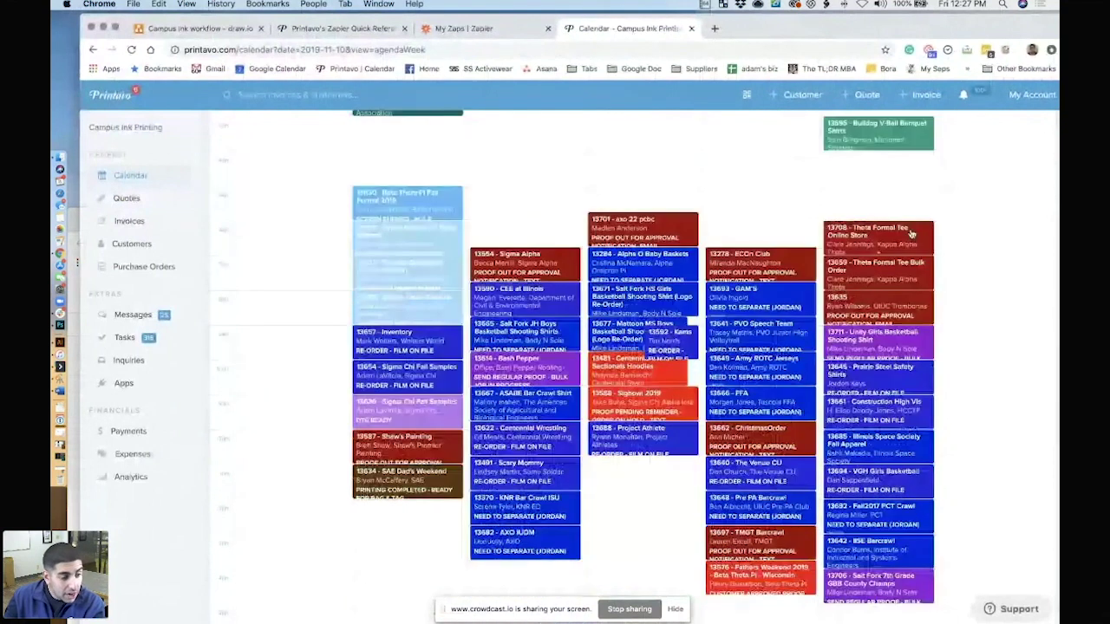